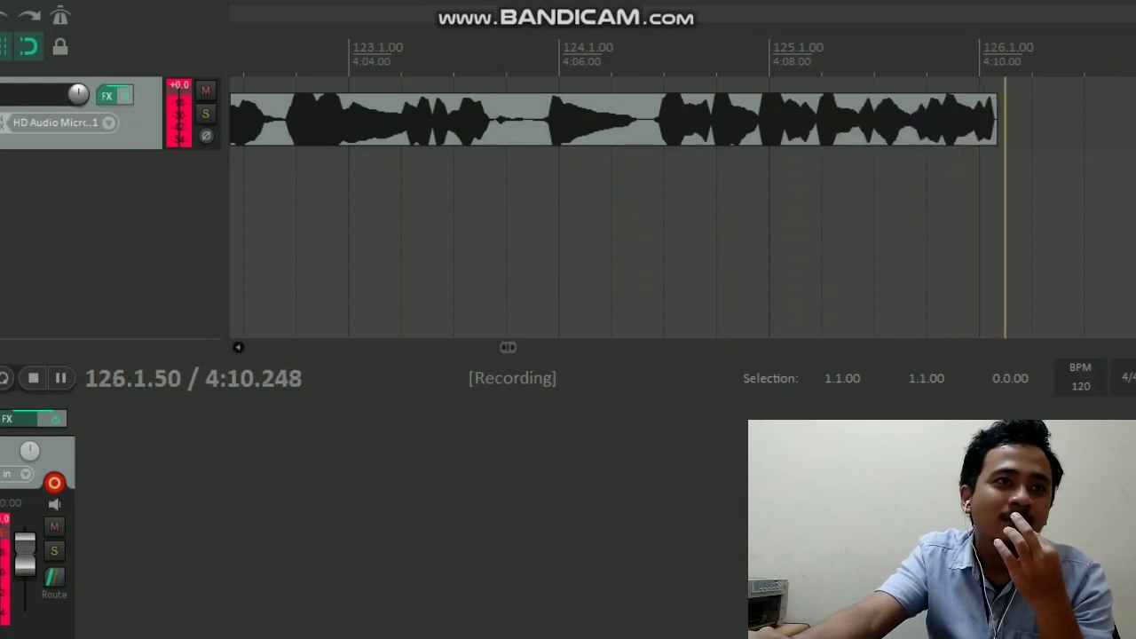
Step: Insert a new track below the recording track and increase its height
right_click(30, 218)
left_click(106, 231)
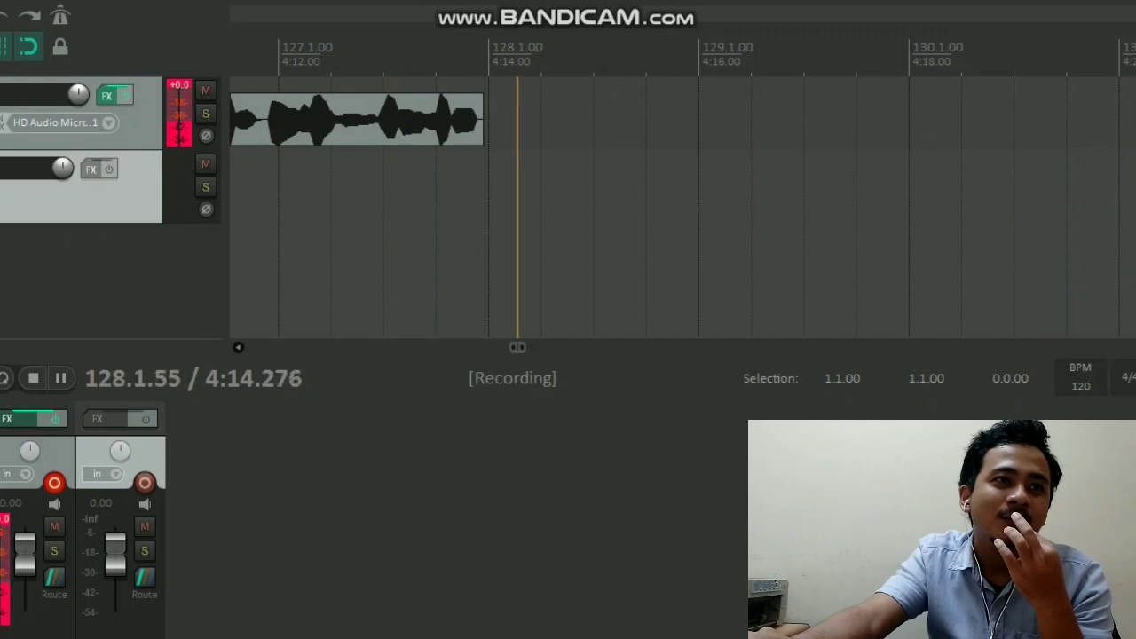
left_click_drag(107, 223, 106, 265)
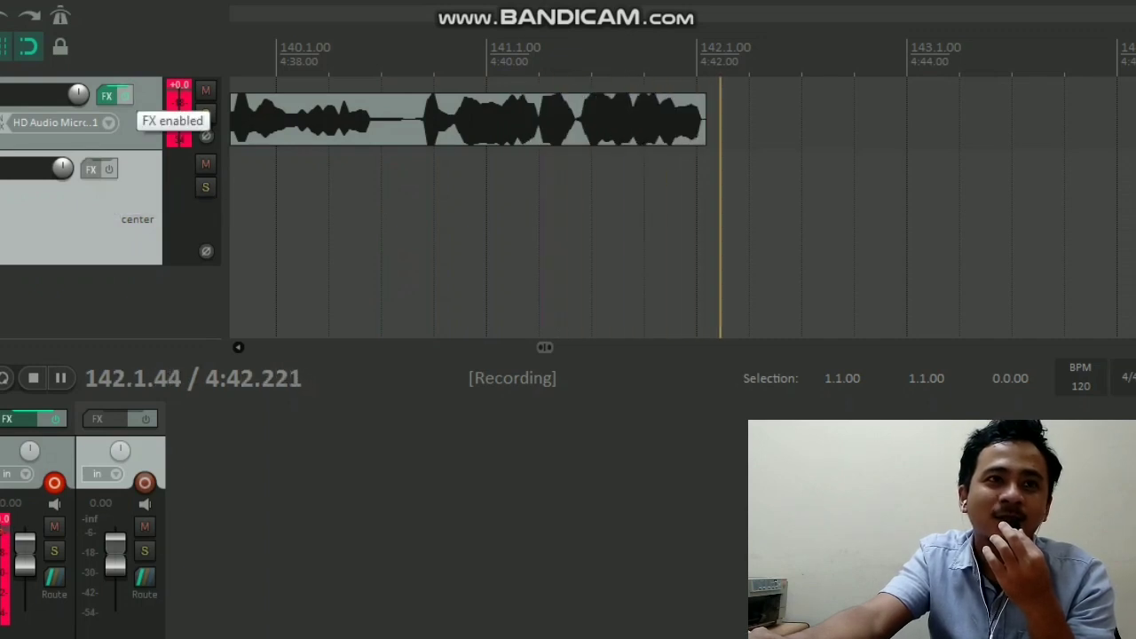
Step: Bypass the first track's effects, view its ReaGate settings, and enable the effects again
left_click(125, 95)
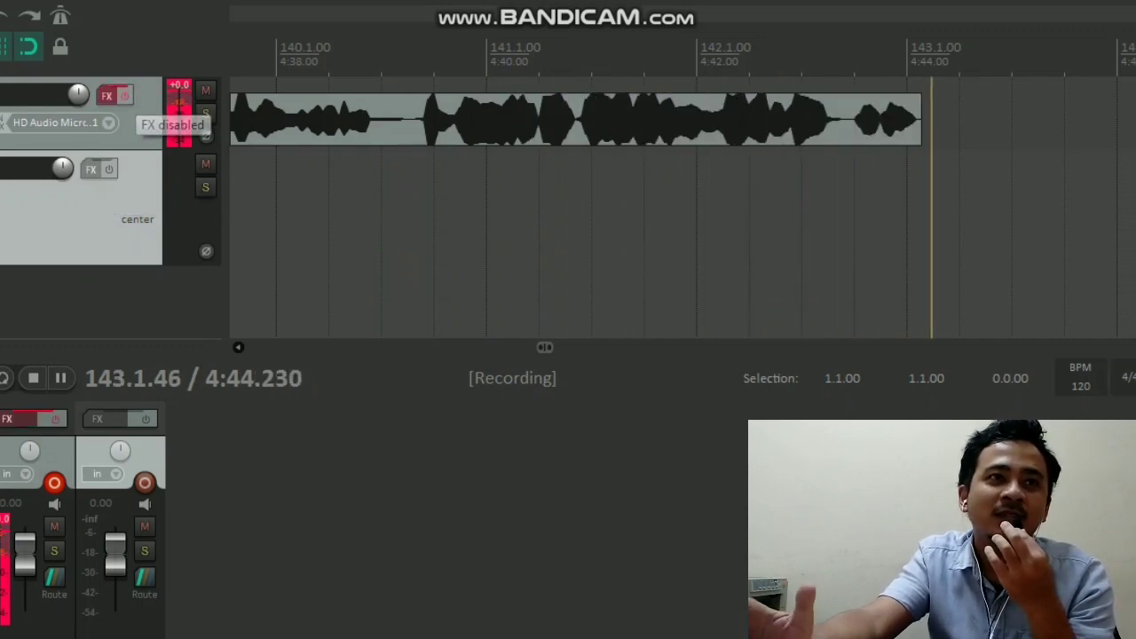
left_click(106, 95)
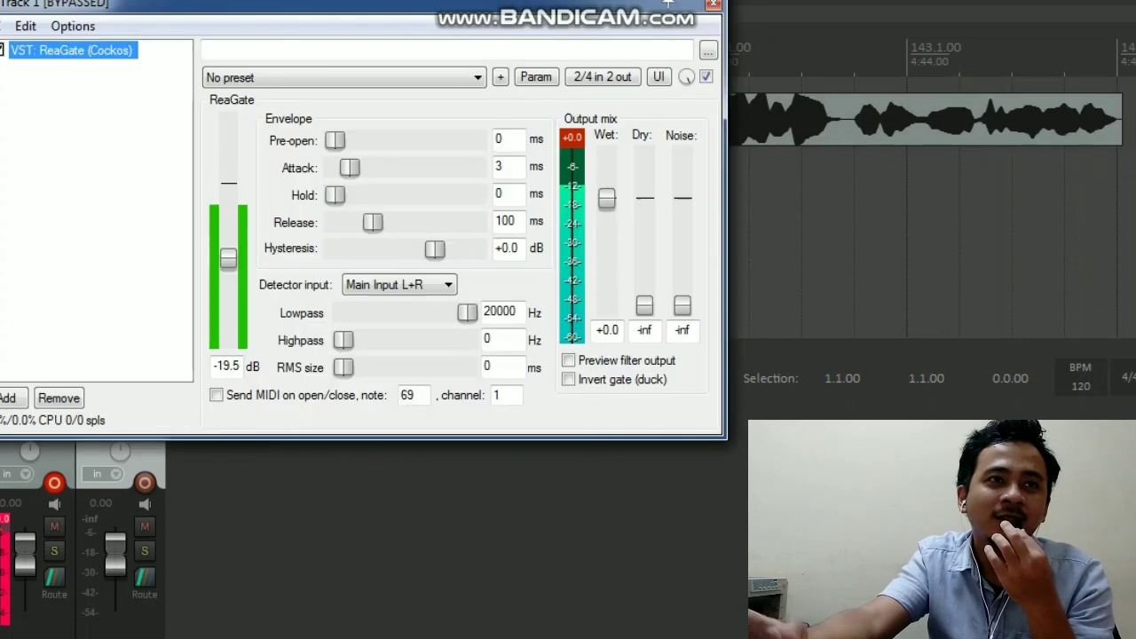
left_click(713, 4)
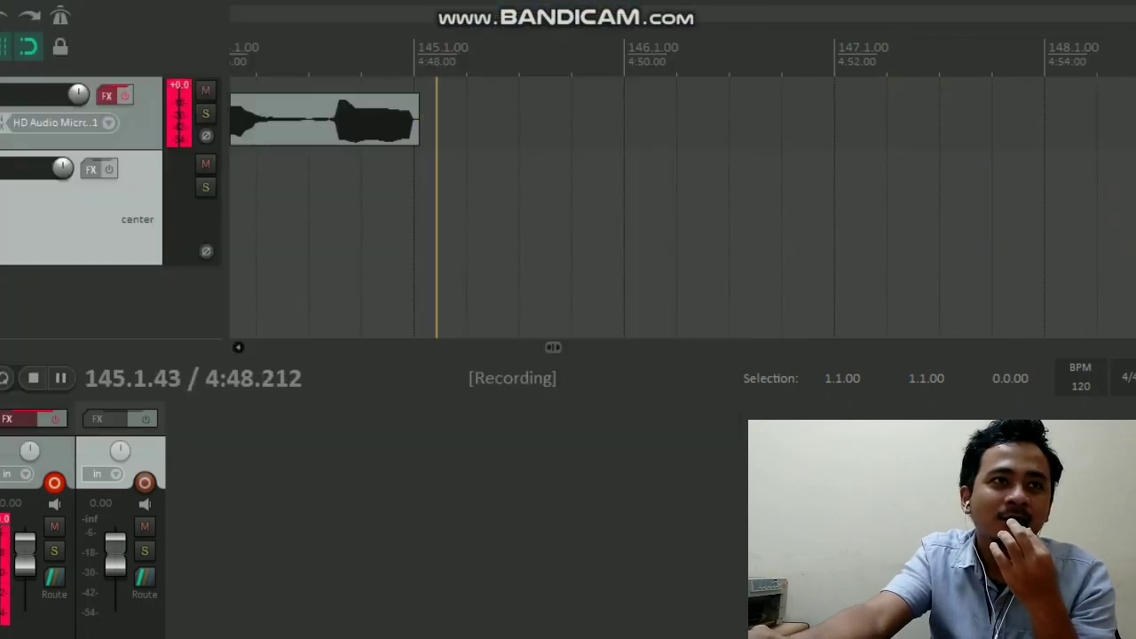
left_click(124, 95)
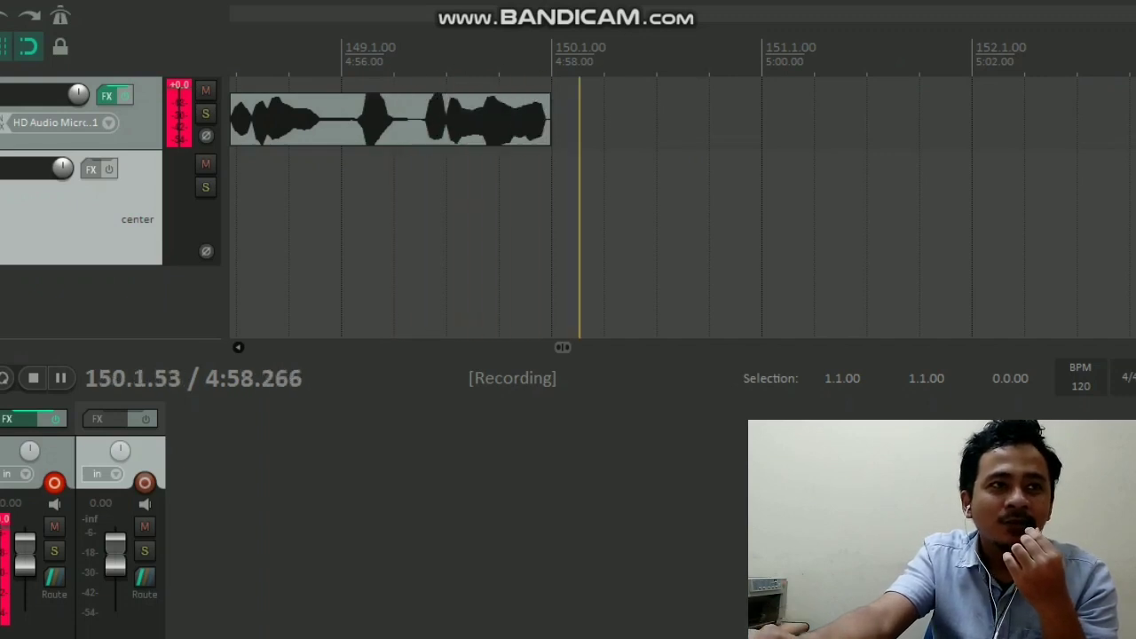
Step: View the envelope and automation options of the second track
left_click(2, 213)
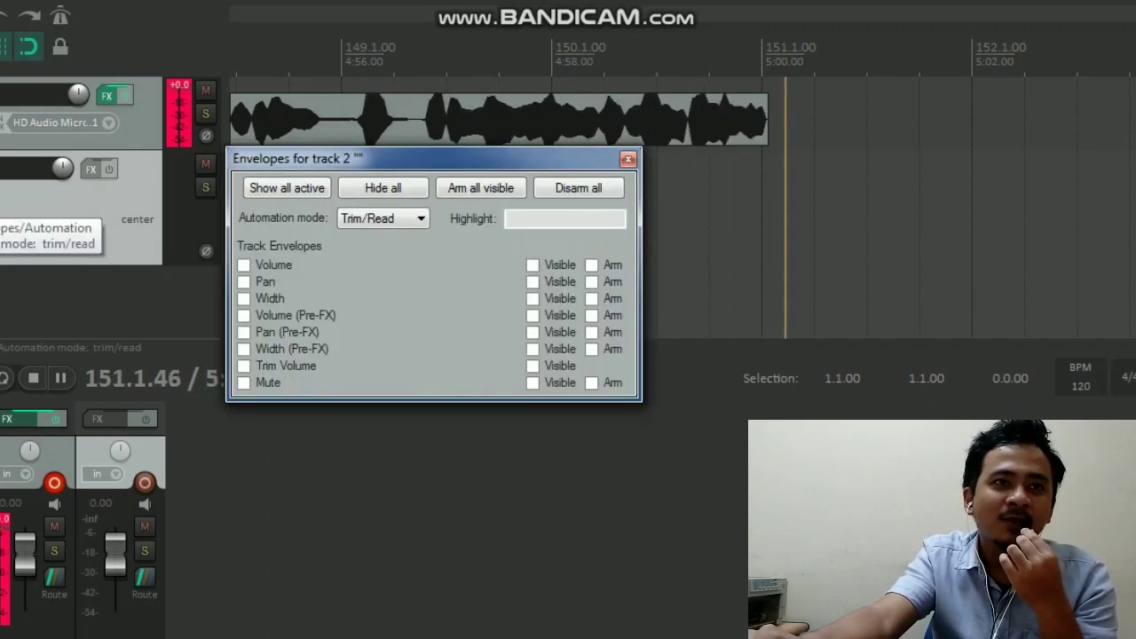
key("Escape")
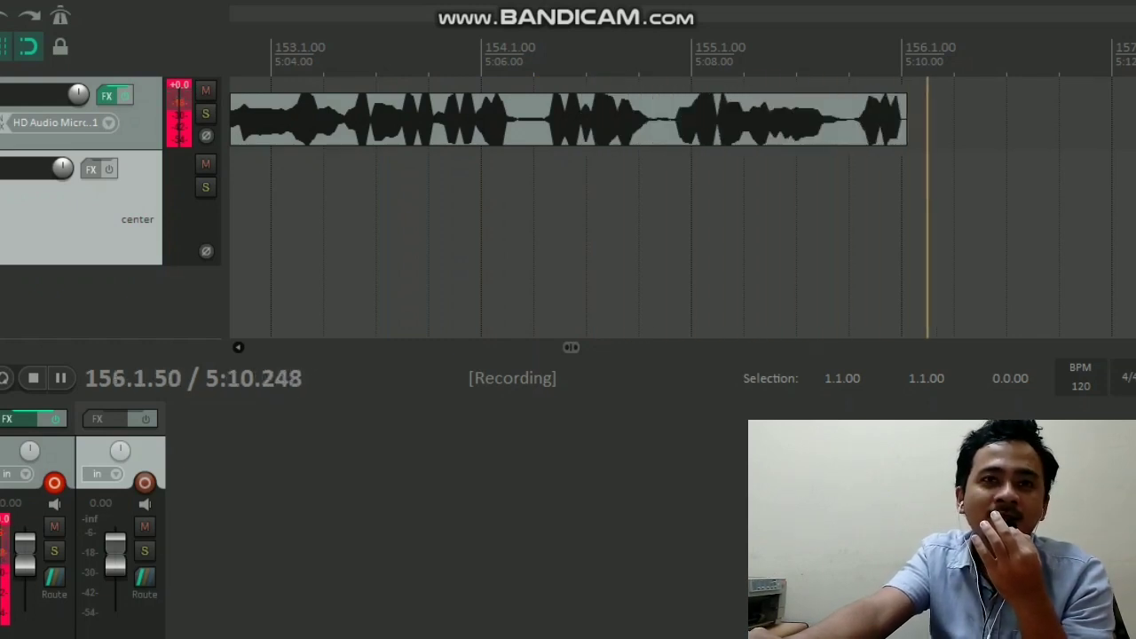
key("e")
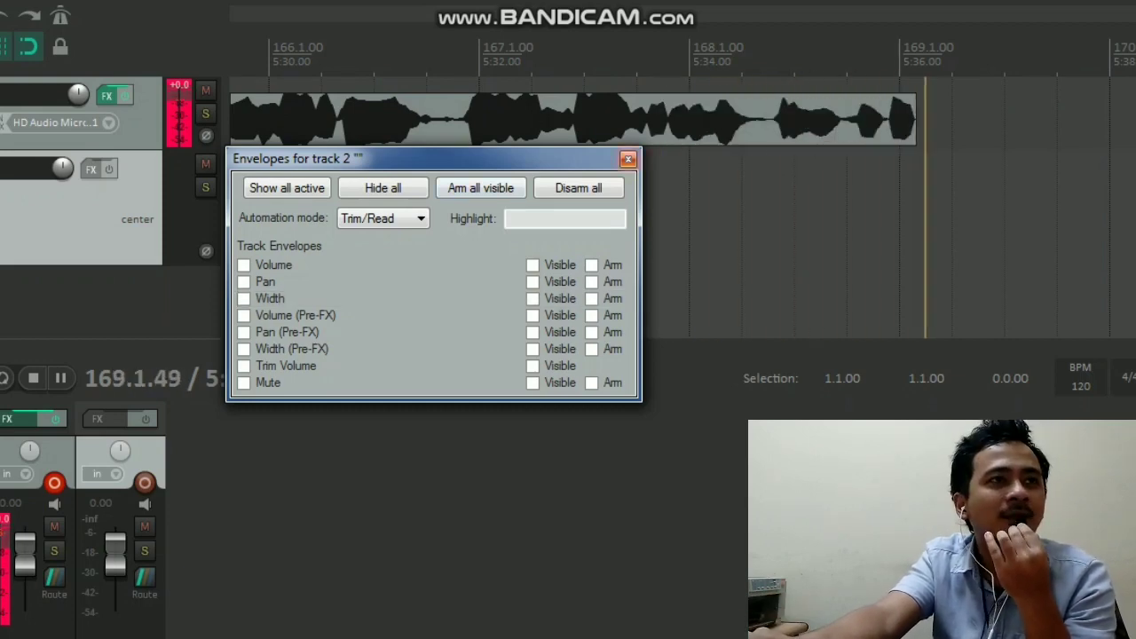
left_click(628, 159)
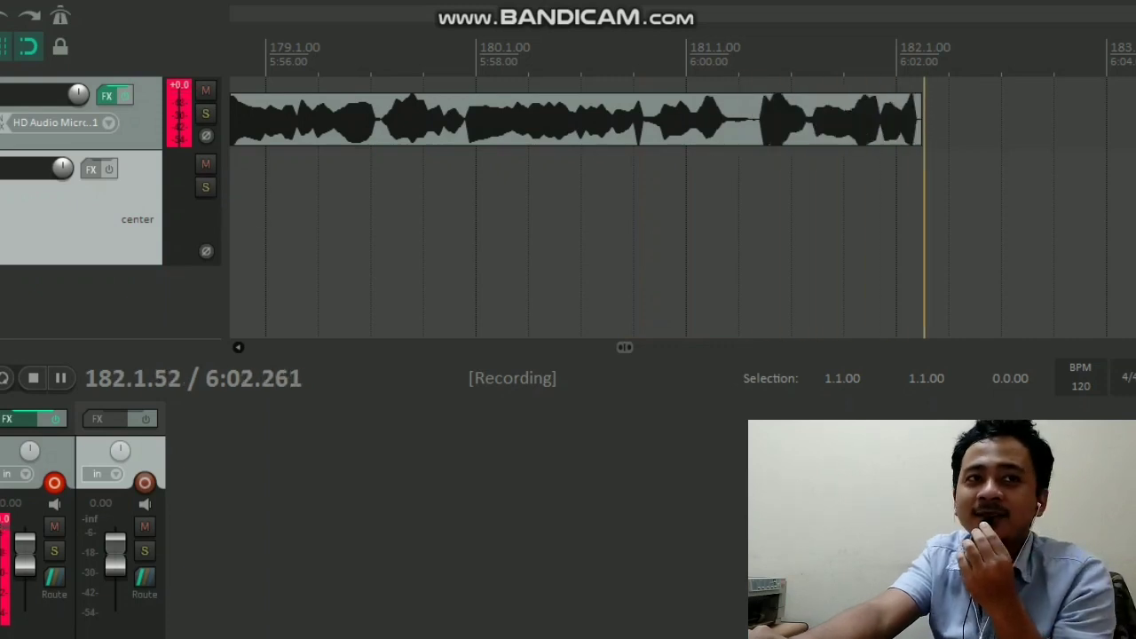
Step: Insert another new track below the second track
right_click(80, 304)
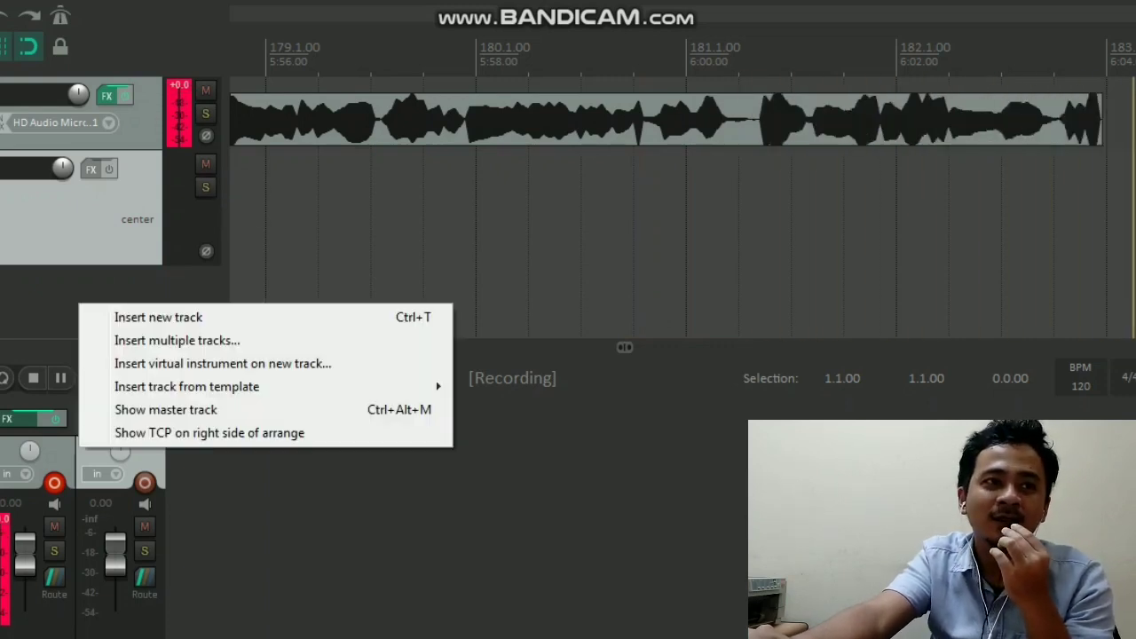
left_click(158, 317)
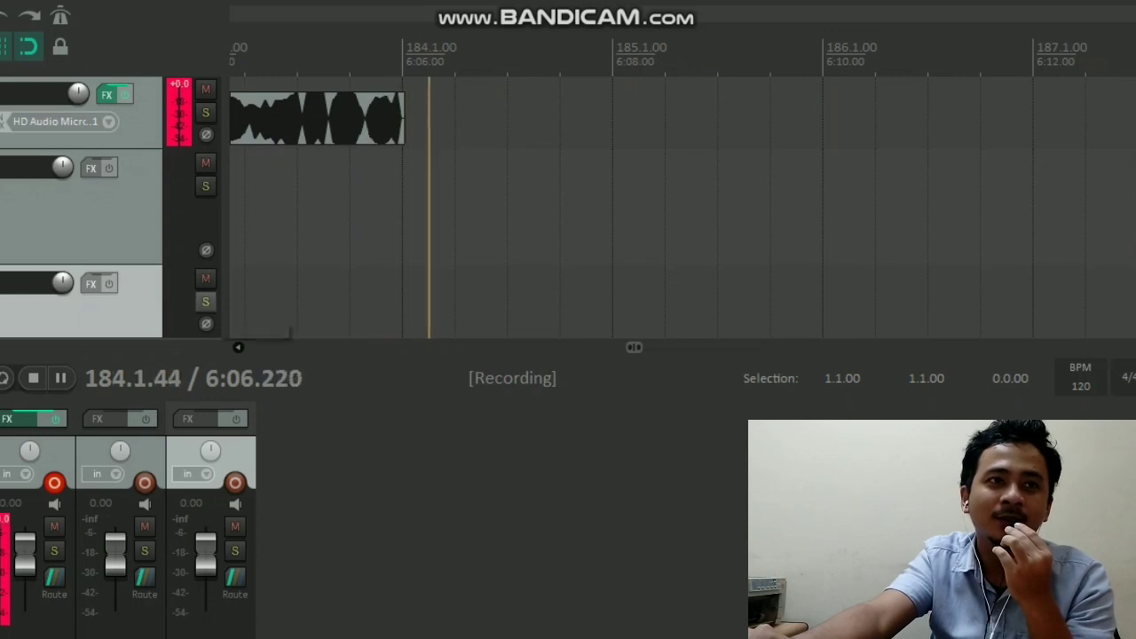
left_click(205, 302)
left_click(206, 302)
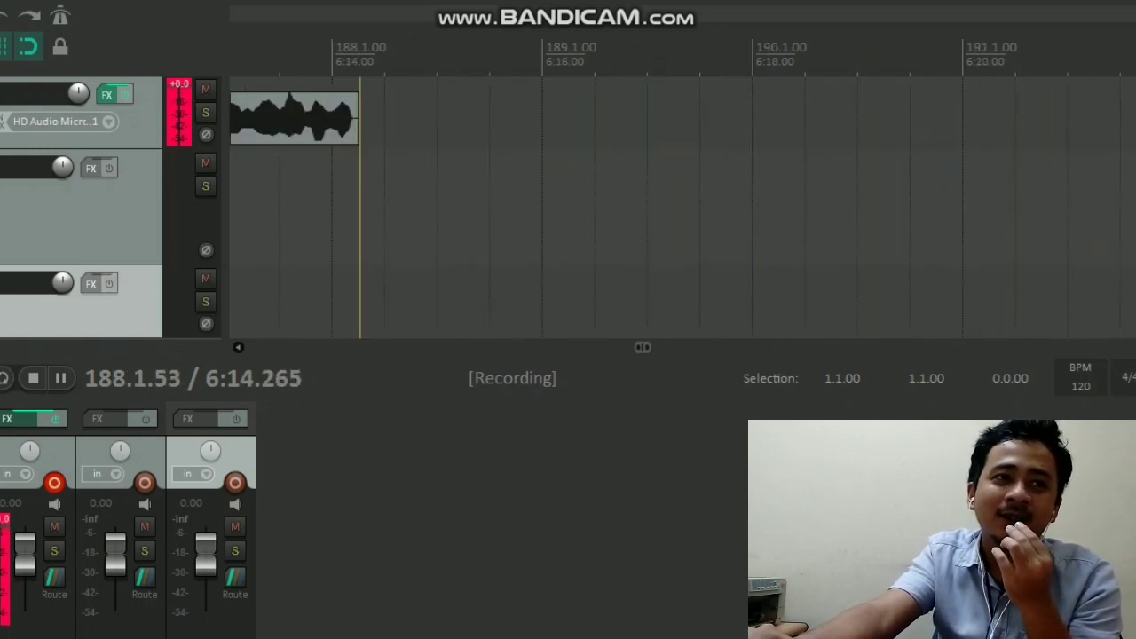
scroll(168, 178, "down", 1)
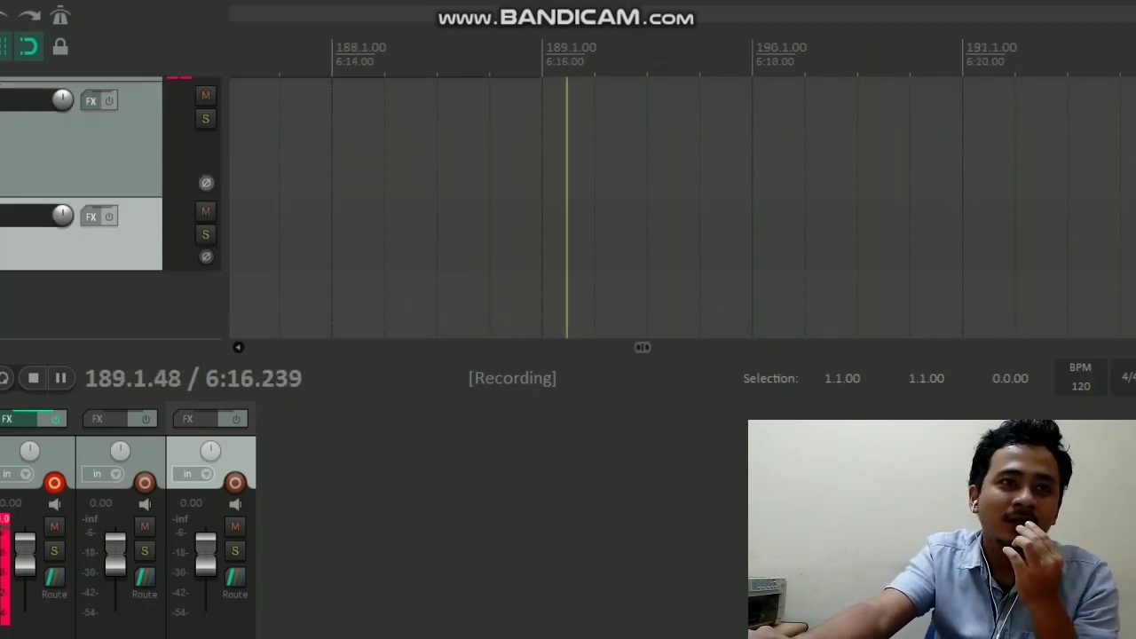
left_click(206, 183)
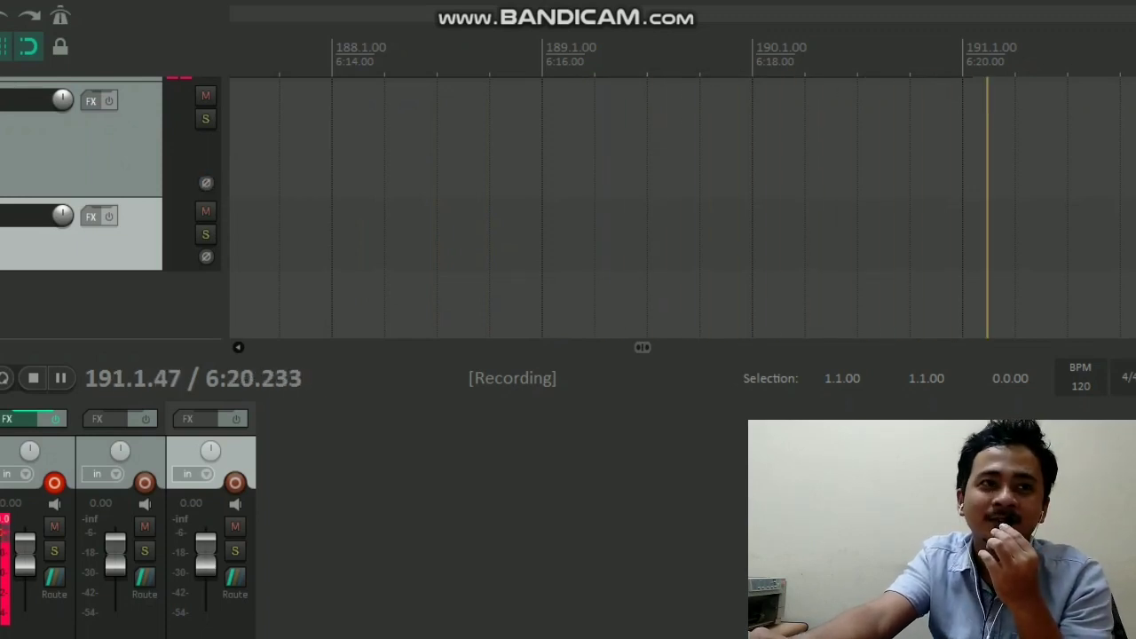
scroll(682, 209, "down", 1)
scroll(191, 209, "up", 1)
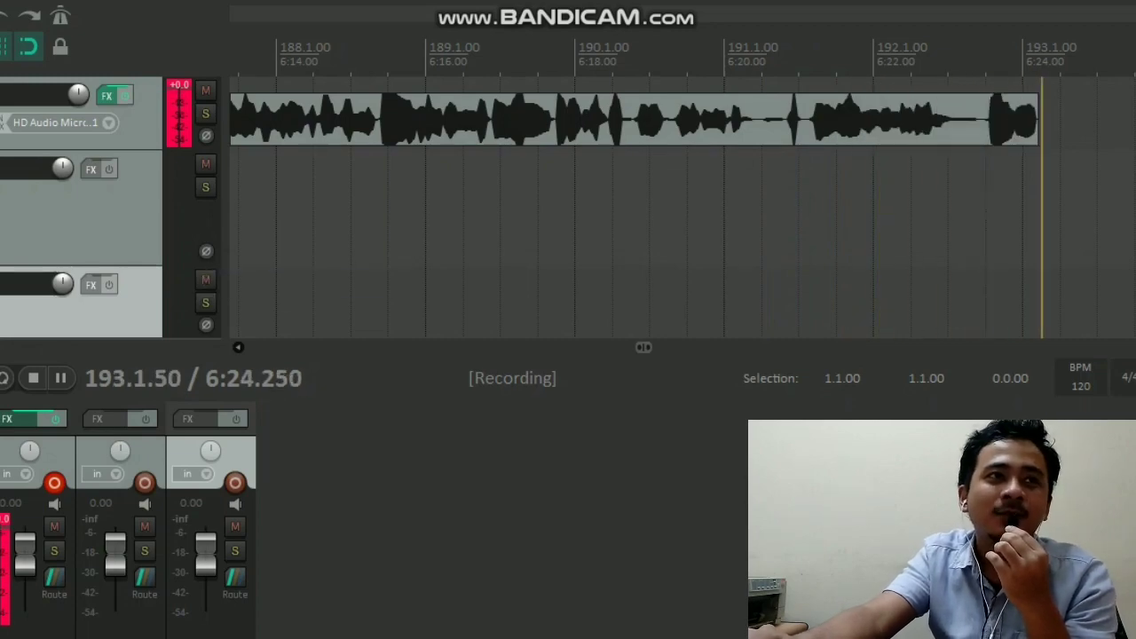
key("alt+v")
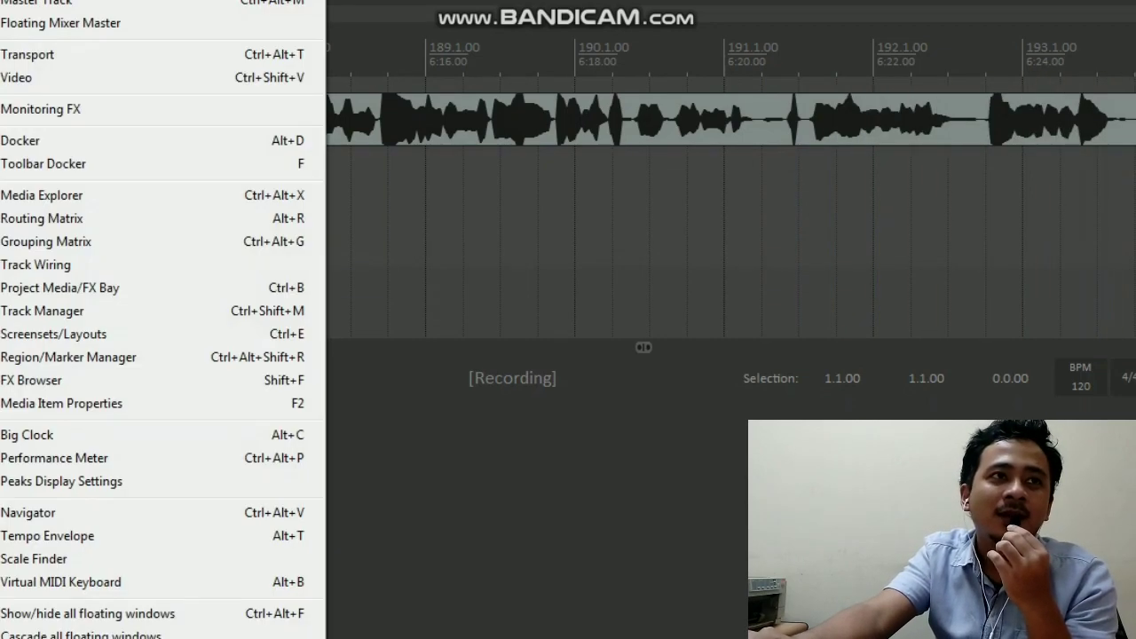
key("Escape")
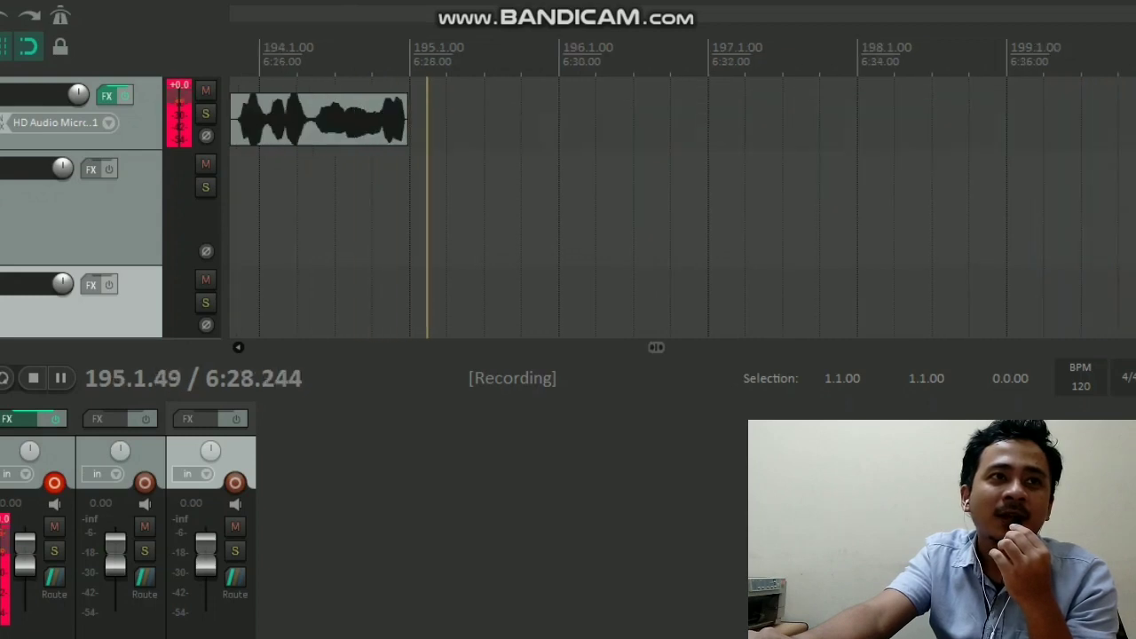
Step: Add the VST ReaDelay (Cockos) plug-in after ReaGate in the first track's effects chain
left_click(107, 95)
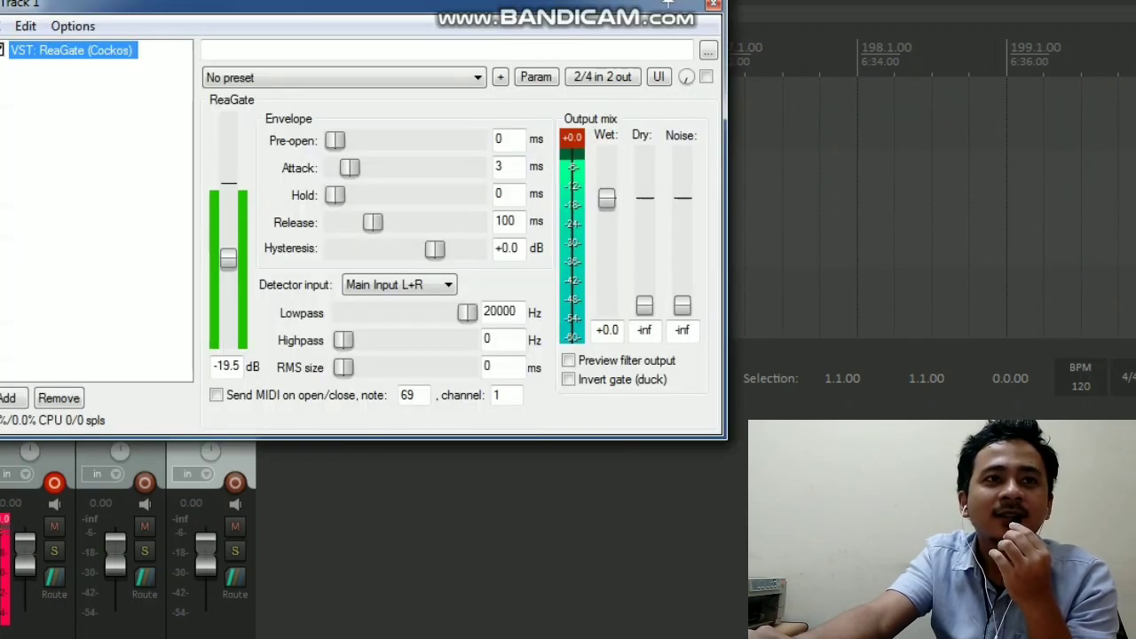
left_click(9, 398)
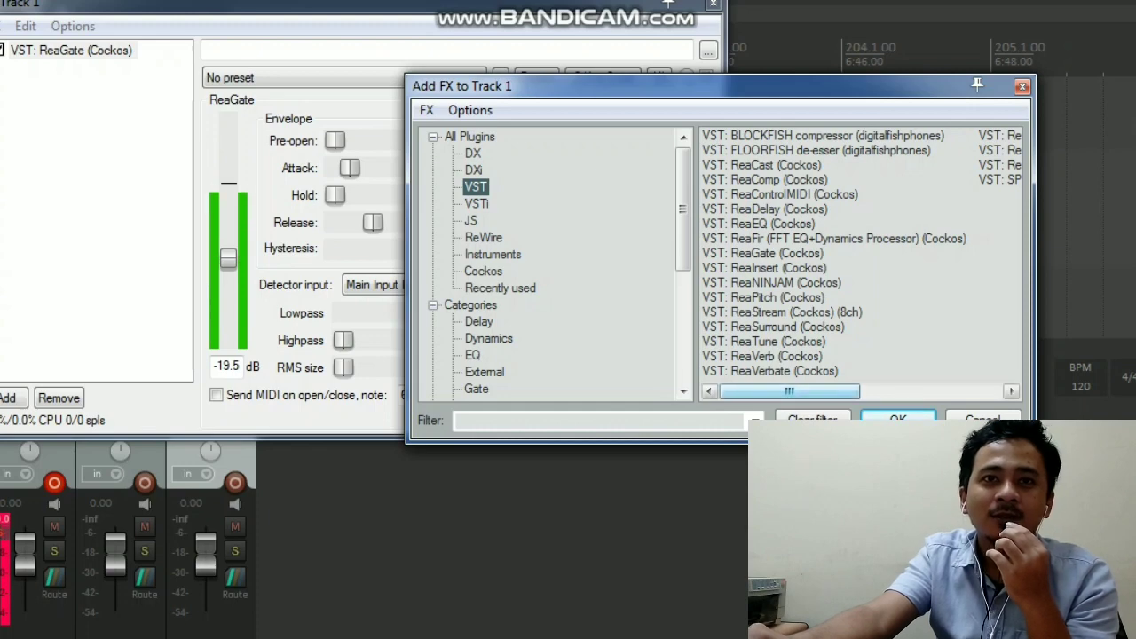
left_click_drag(790, 391, 930, 392)
left_click_drag(862, 392, 826, 392)
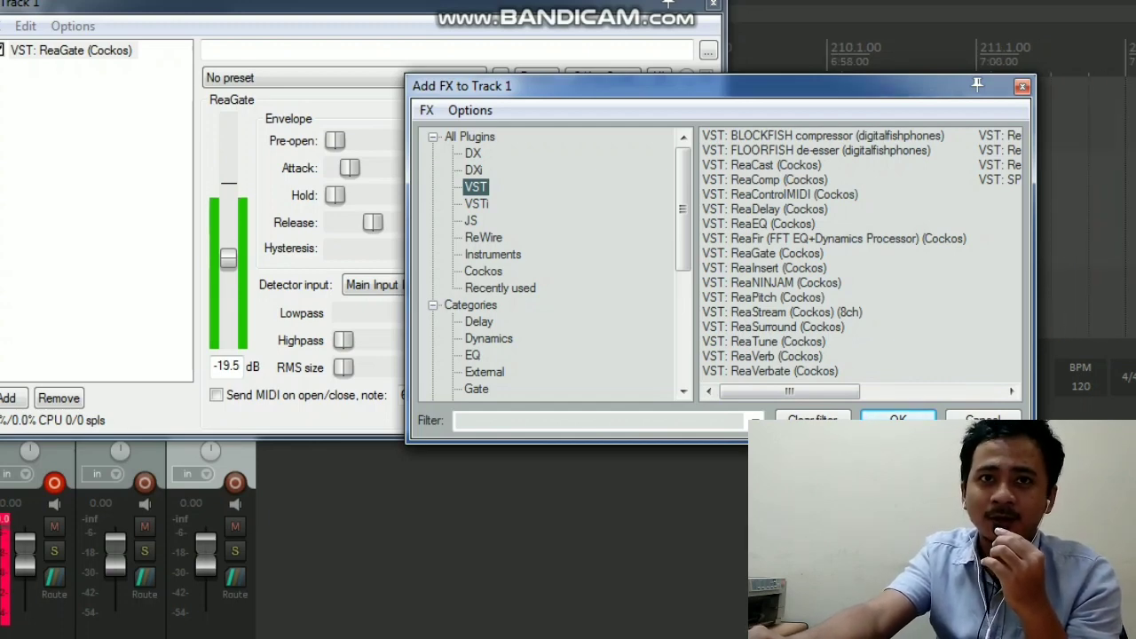
double_click(765, 209)
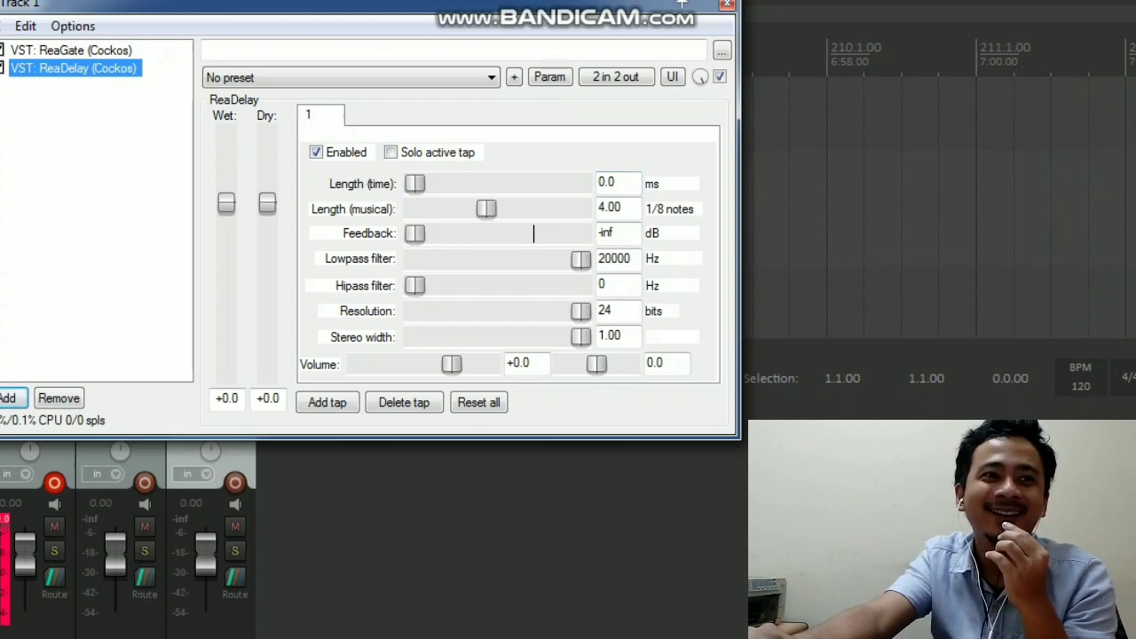
Step: Remove ReaDelay from the first track's effects chain
left_click(11, 397)
double_click(86, 68)
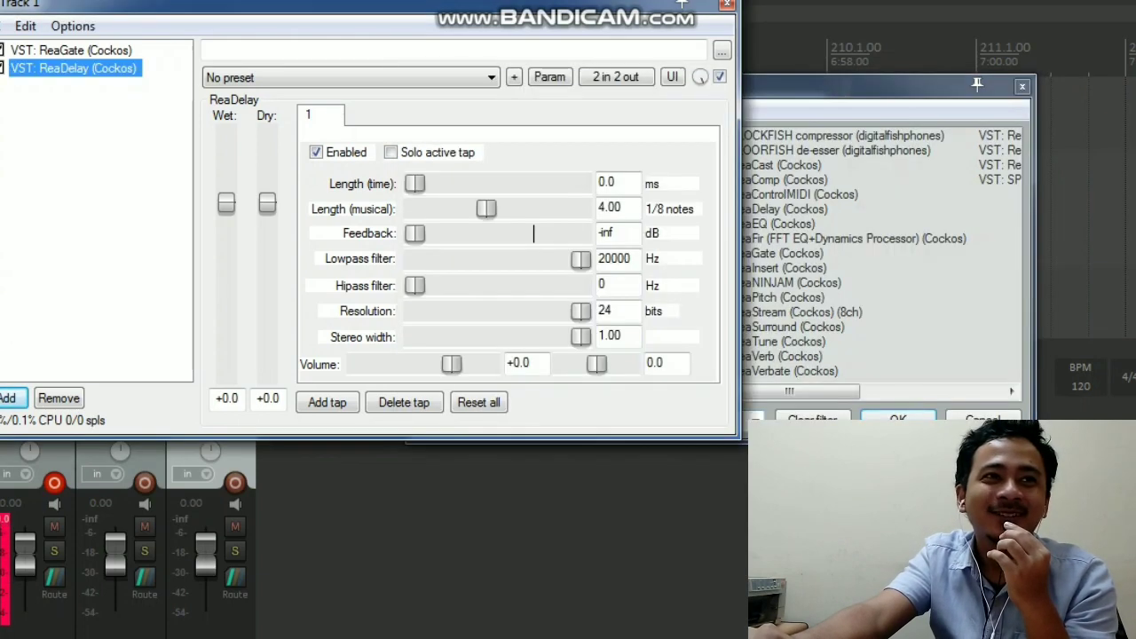
left_click(539, 36)
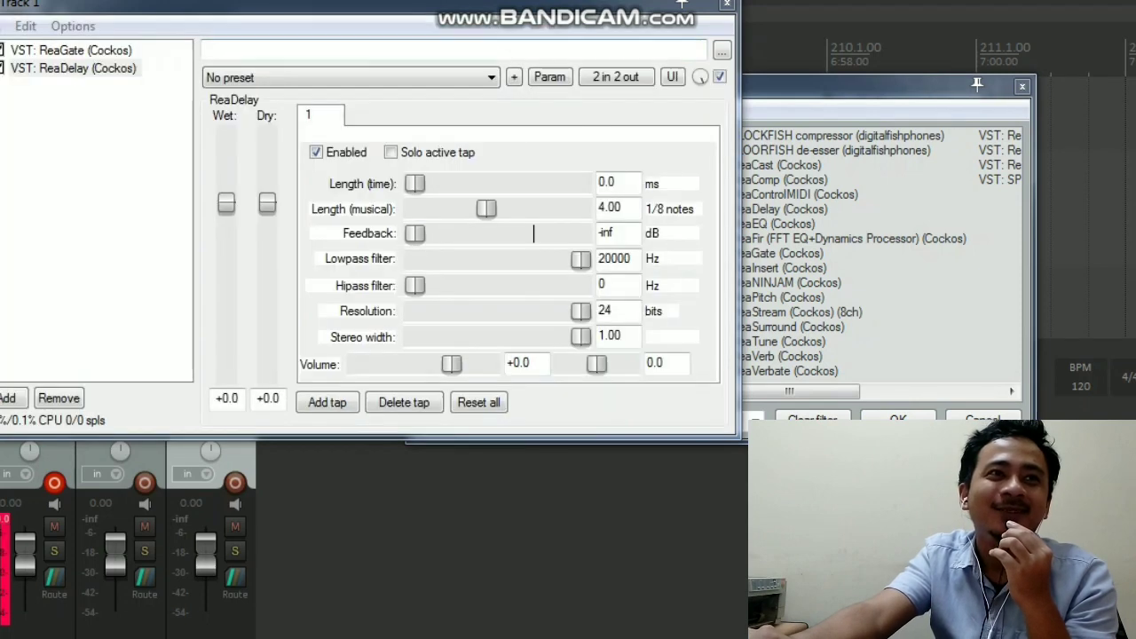
right_click(133, 69)
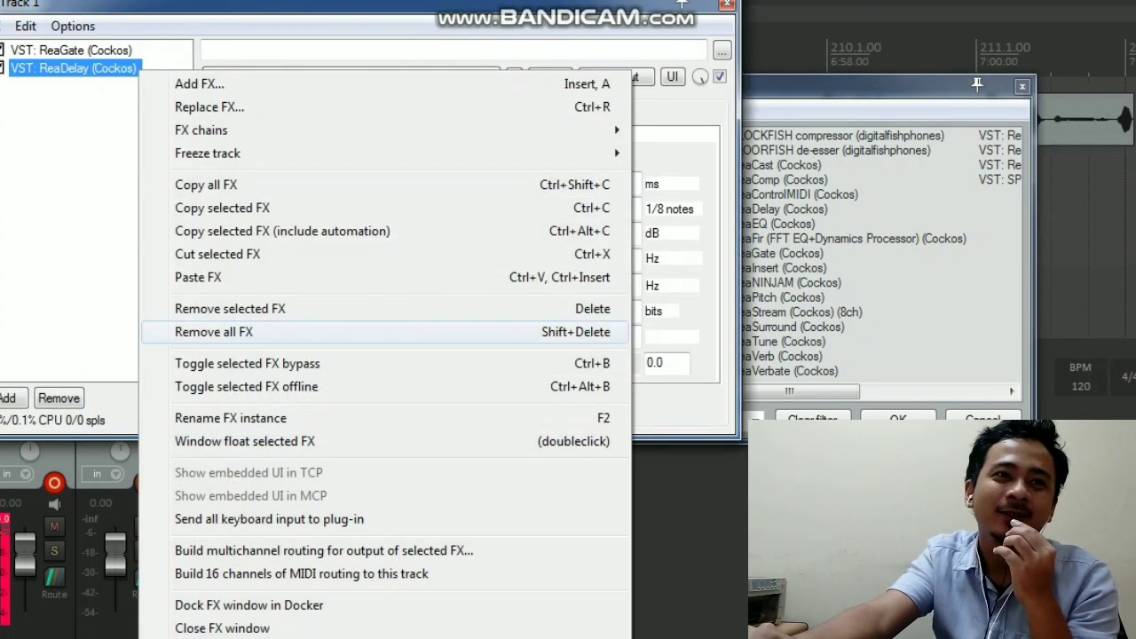
left_click(230, 309)
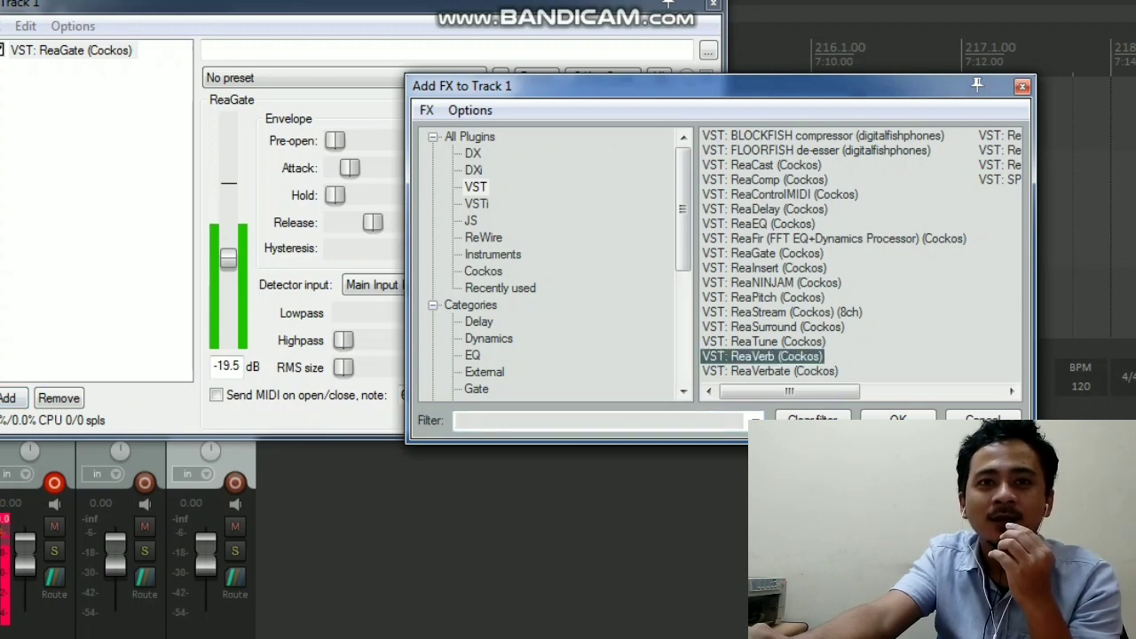
Step: Add the VST ReaVerb (Cockos) plug-in to the first track and load its sweetverbo preset
key("Return")
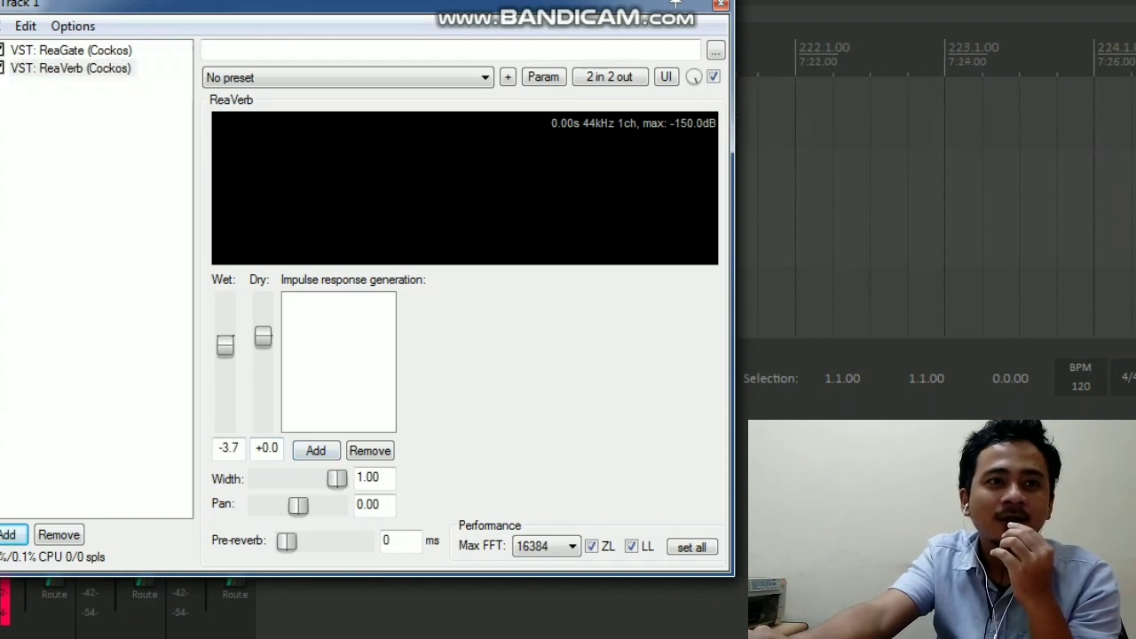
left_click(348, 78)
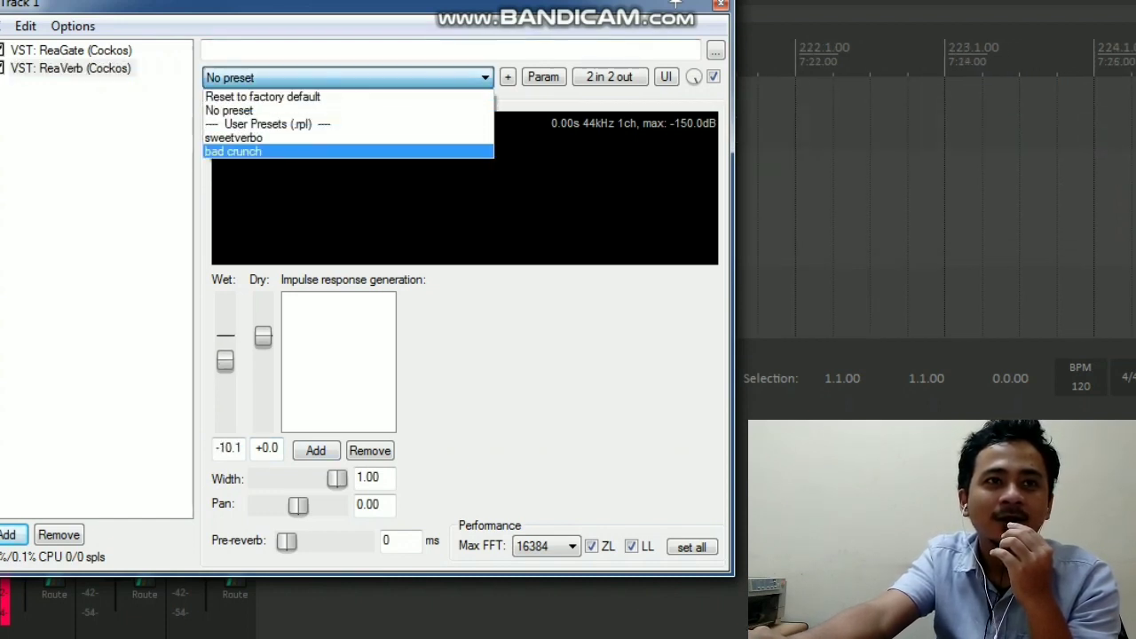
key("Up")
key("Return")
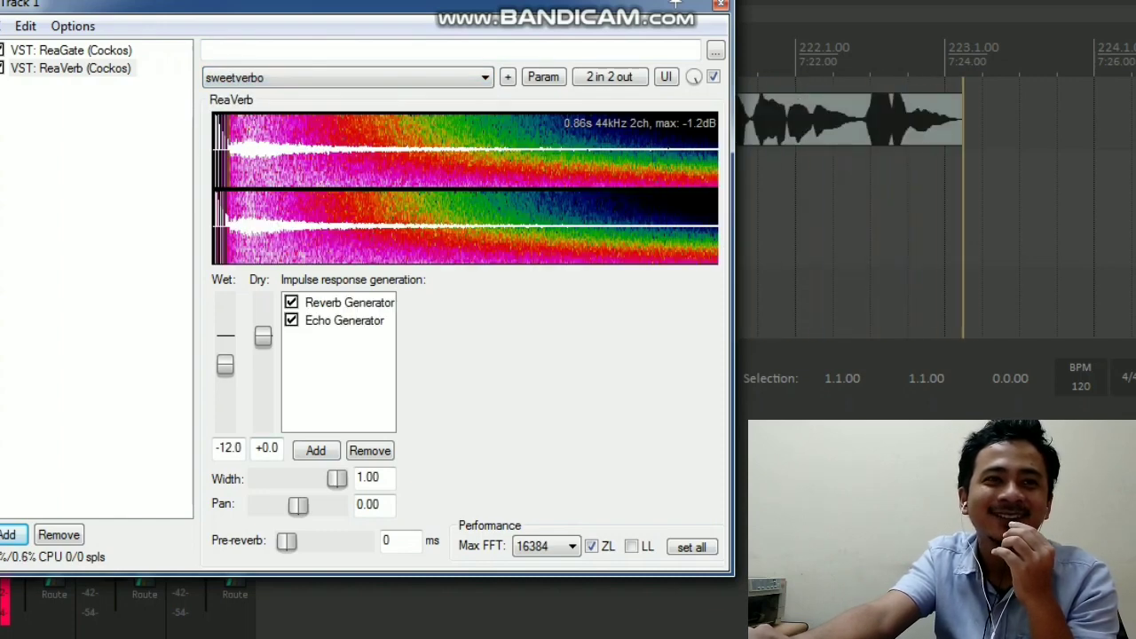
Step: Remove ReaVerb from the first track's effects chain and close the effects window
right_click(22, 64)
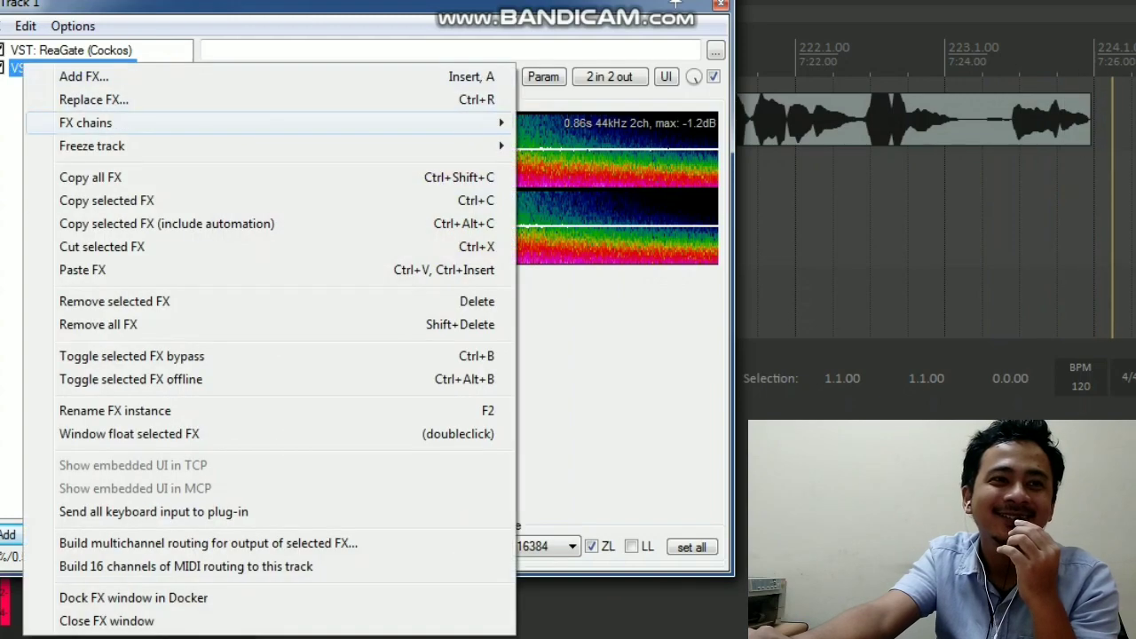
left_click(114, 301)
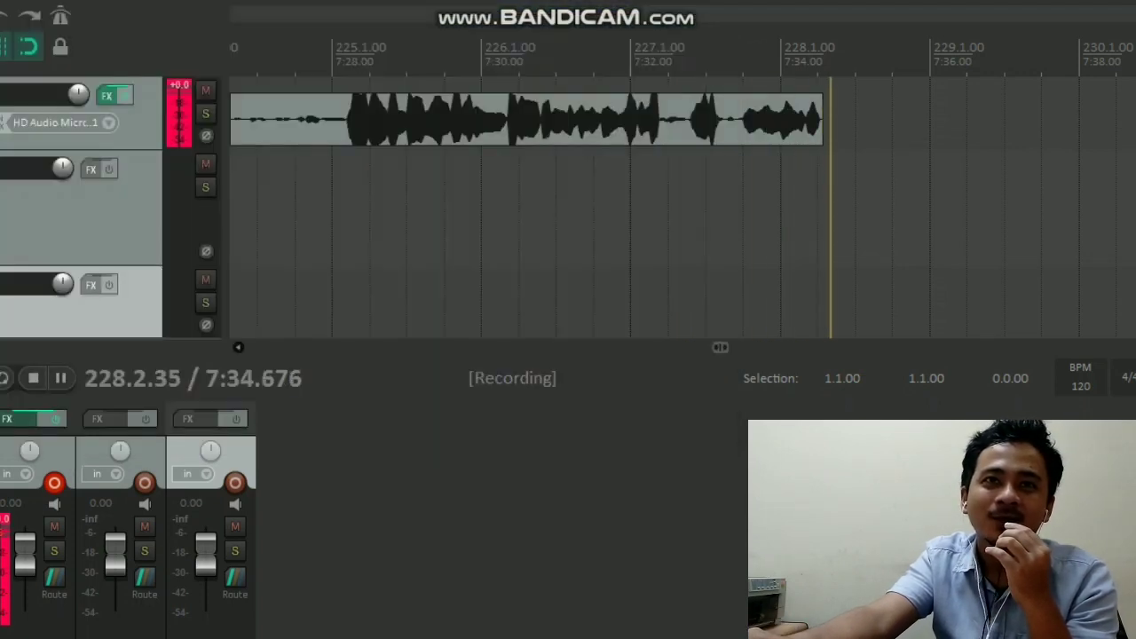
left_click(713, 5)
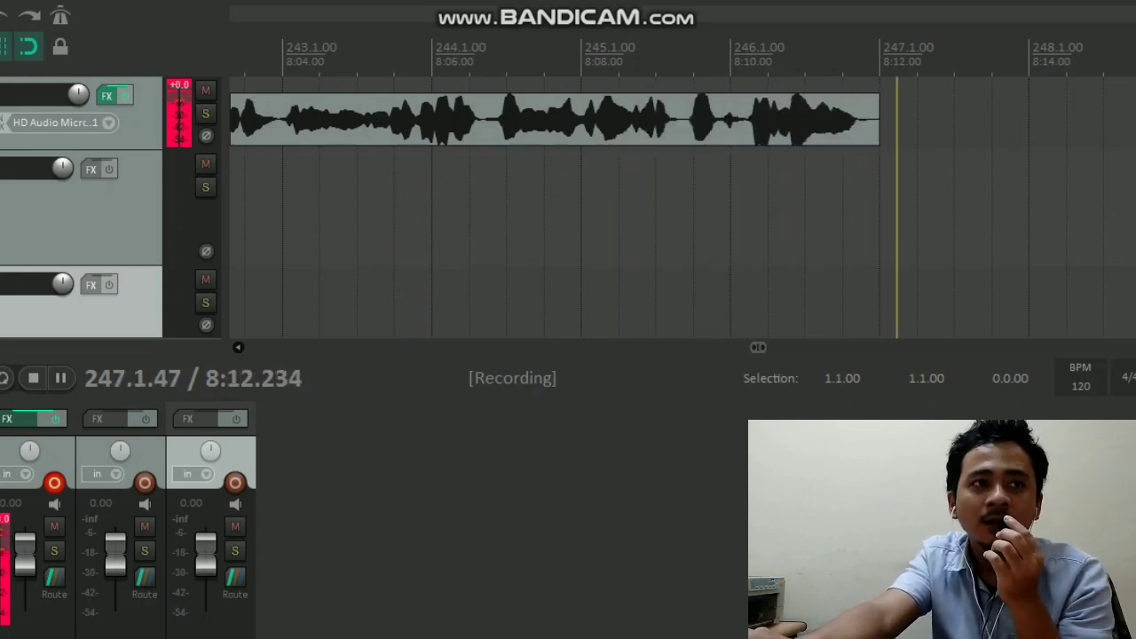
scroll(82, 209, "down", 1)
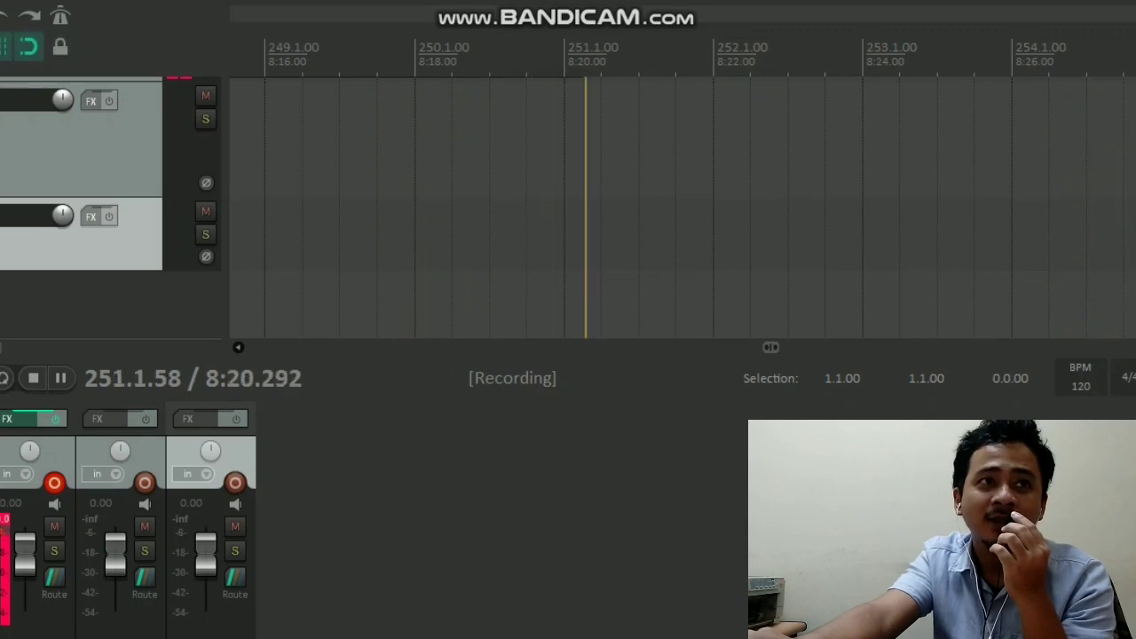
left_click(181, 0)
mouse_move(228, 0)
mouse_move(125, 0)
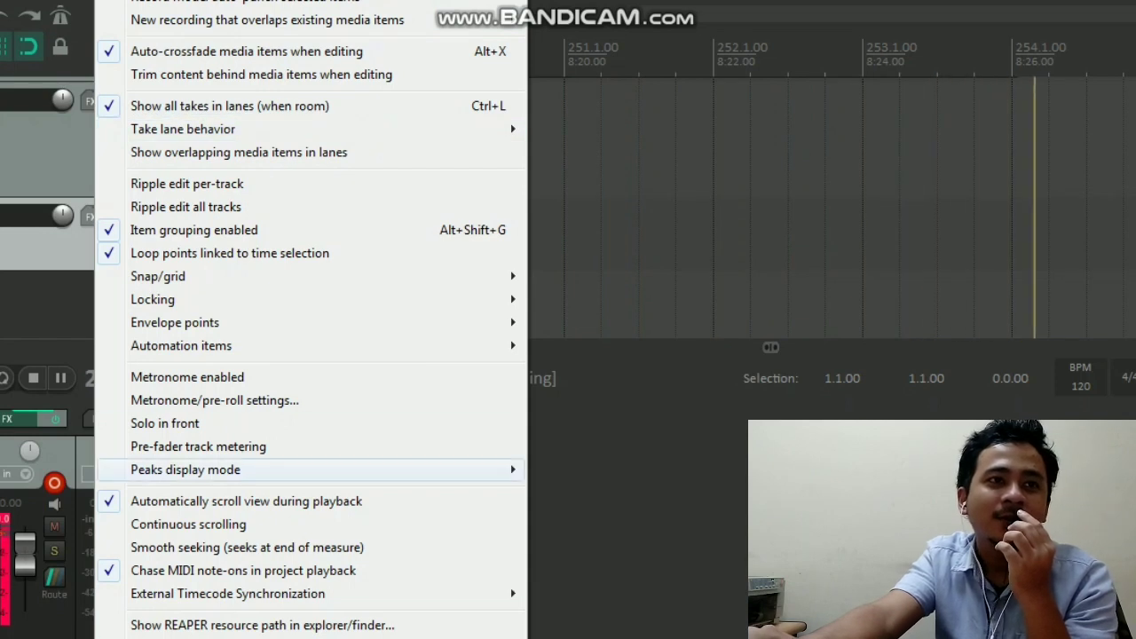
left_click(178, 638)
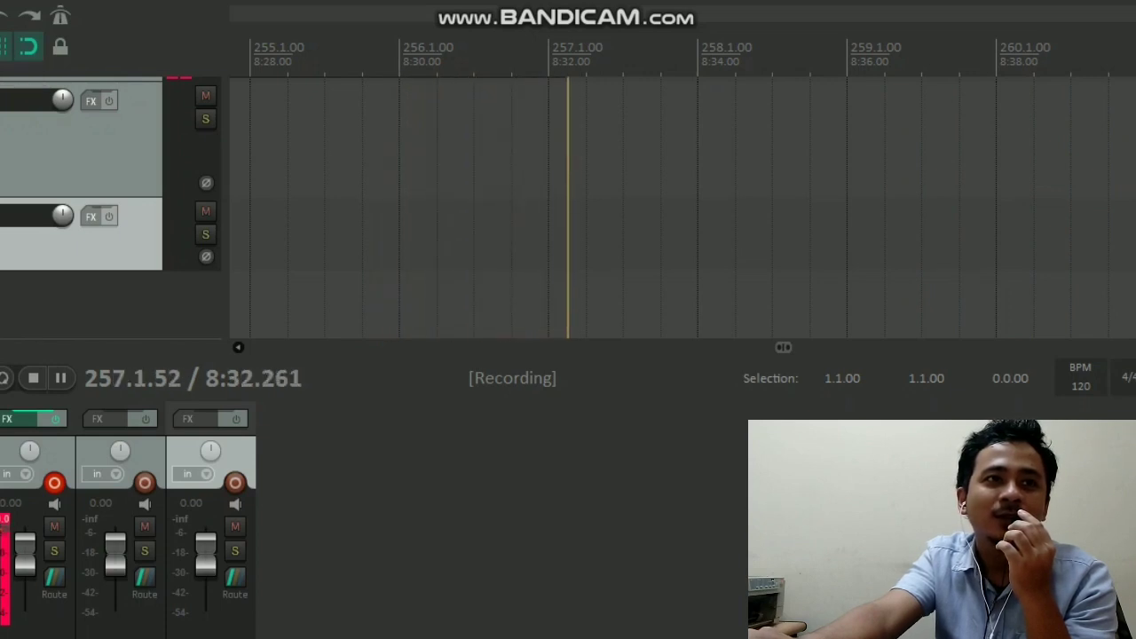
Step: Turn the metronome on and back off while the recording continues
scroll(604, 207, "up", 3)
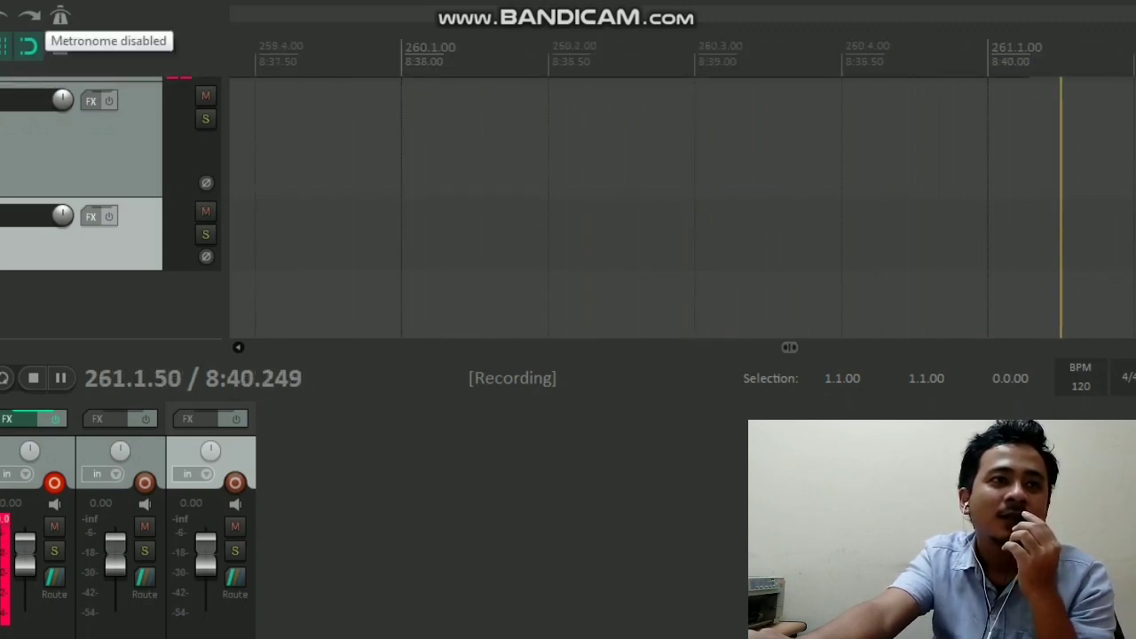
left_click(59, 16)
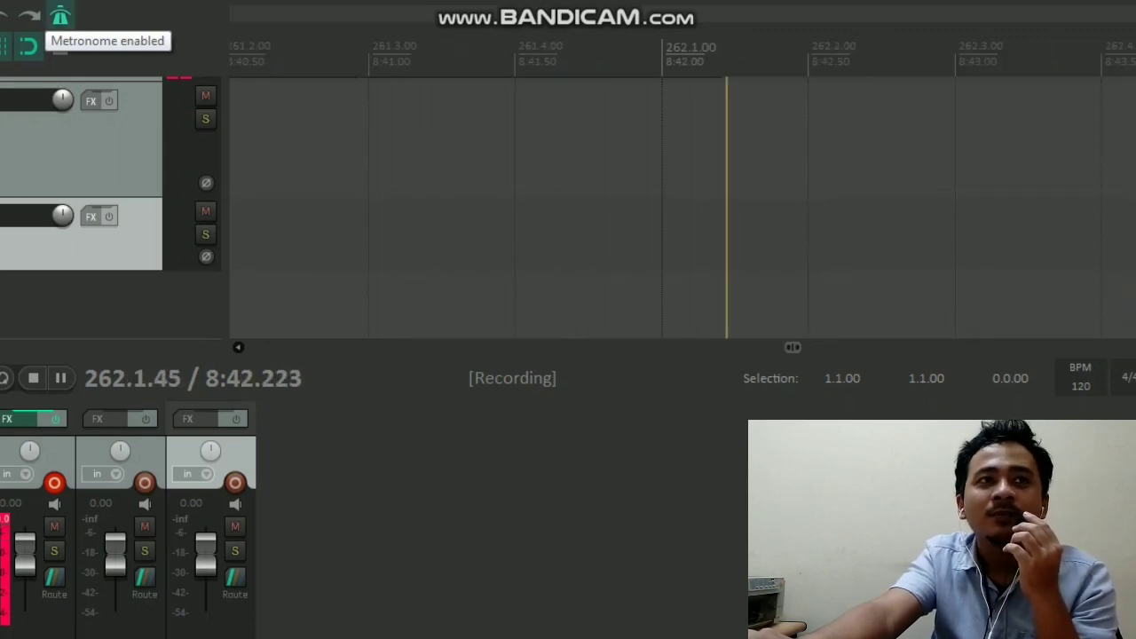
left_click(60, 16)
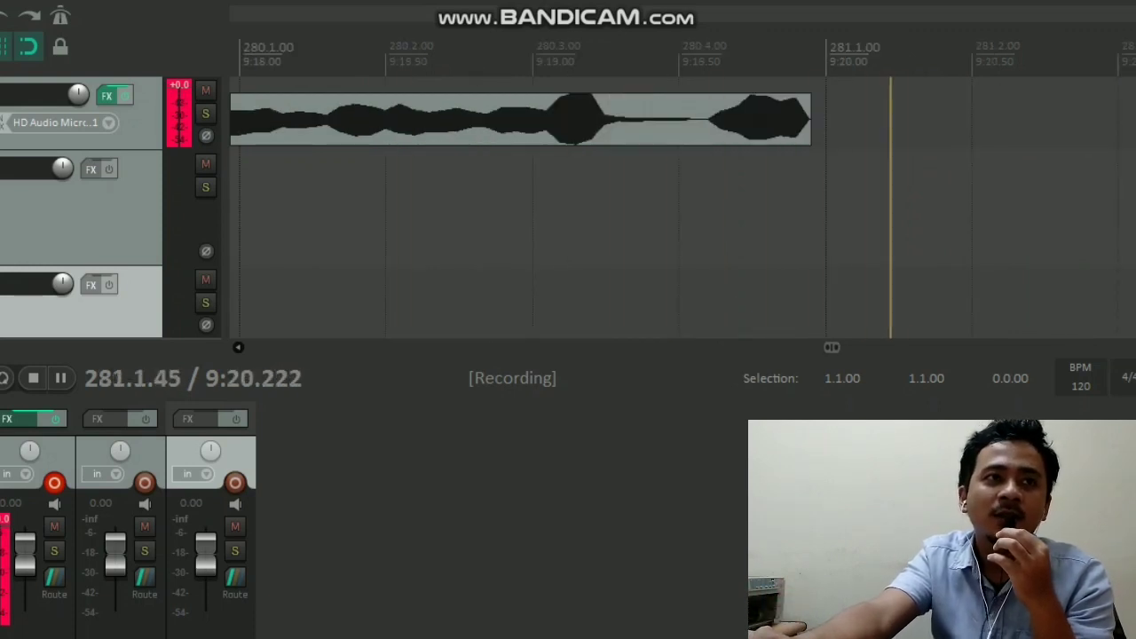
Step: Add the VST ReaEQ (Cockos) plug-in after ReaGate on the first track and load its "stock - Basic 11 band Full Vocals" preset
left_click(114, 95)
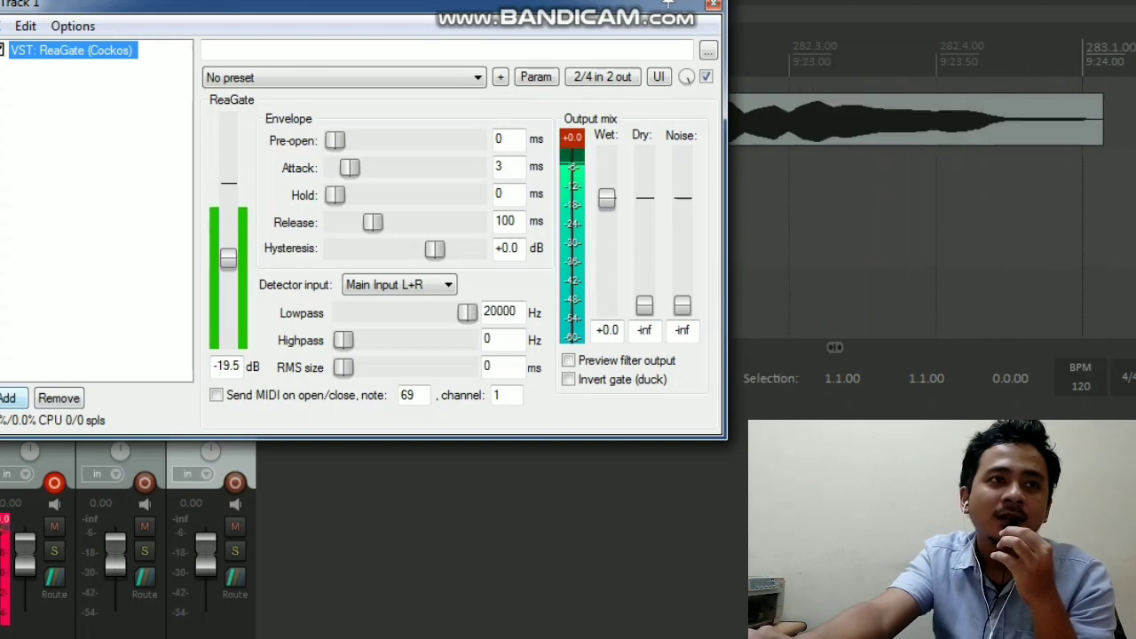
left_click(7, 398)
left_click(474, 170)
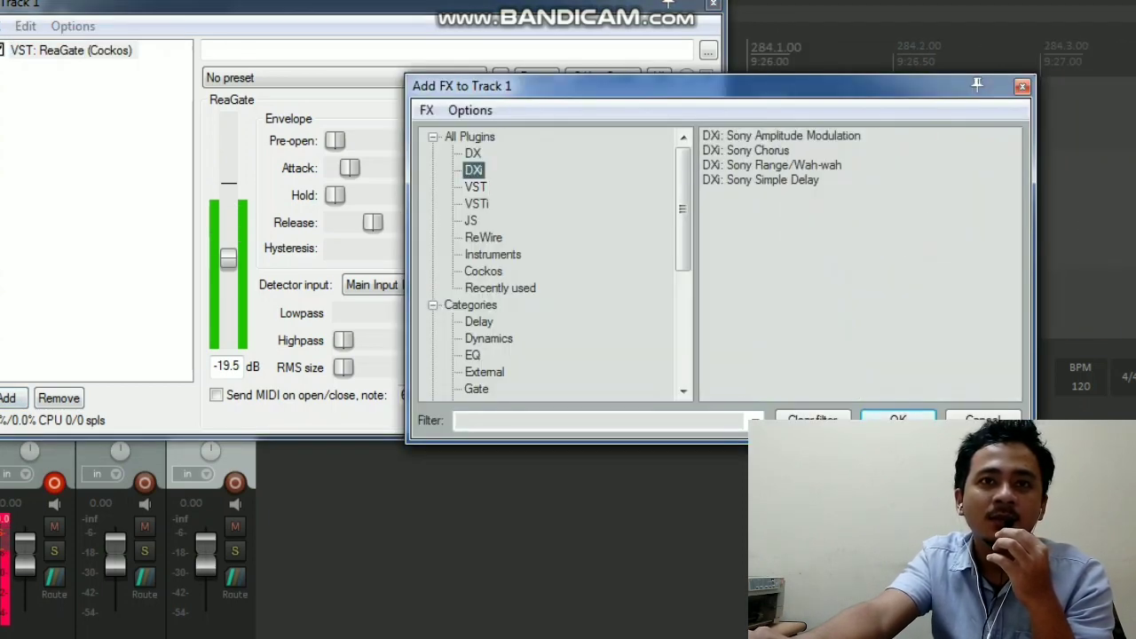
left_click(476, 188)
left_click(477, 204)
left_click(476, 188)
double_click(770, 224)
left_click(362, 78)
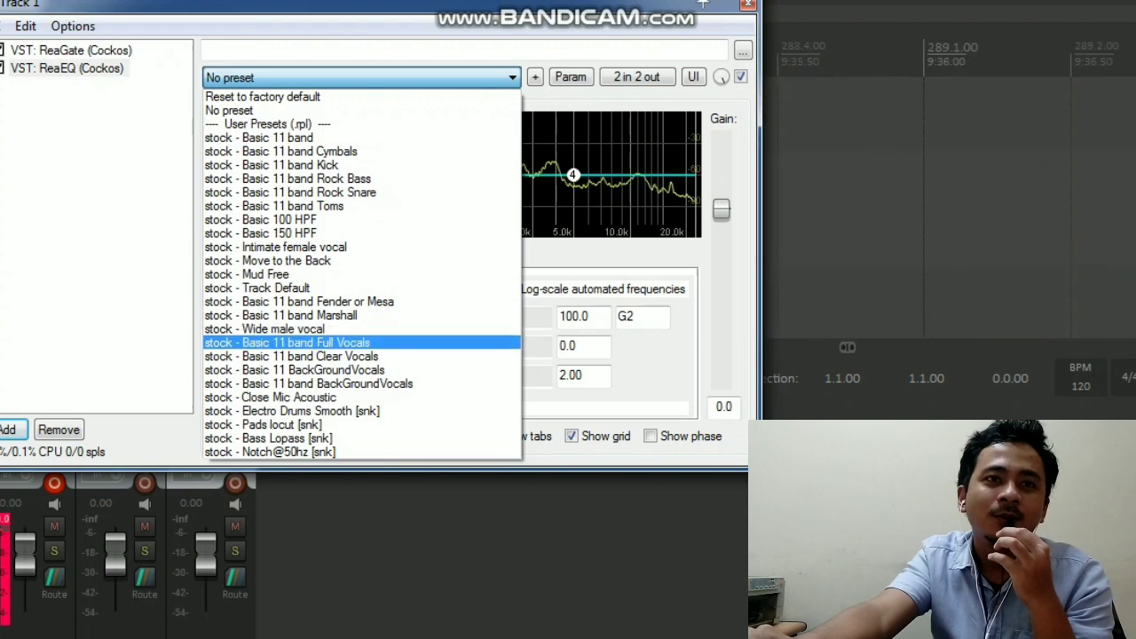
key("Return")
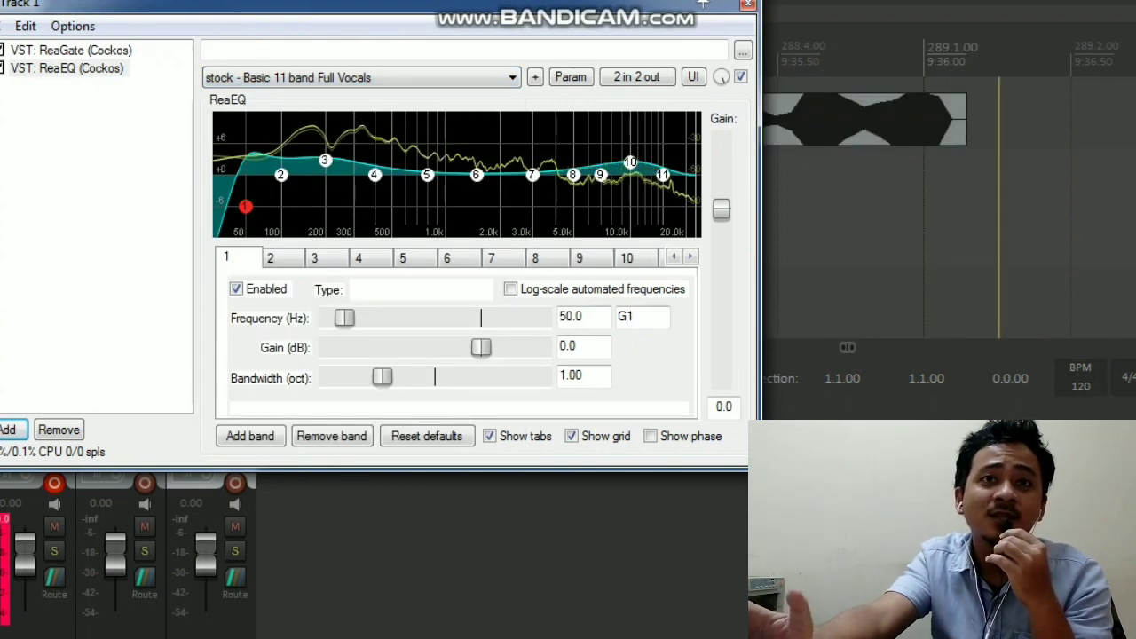